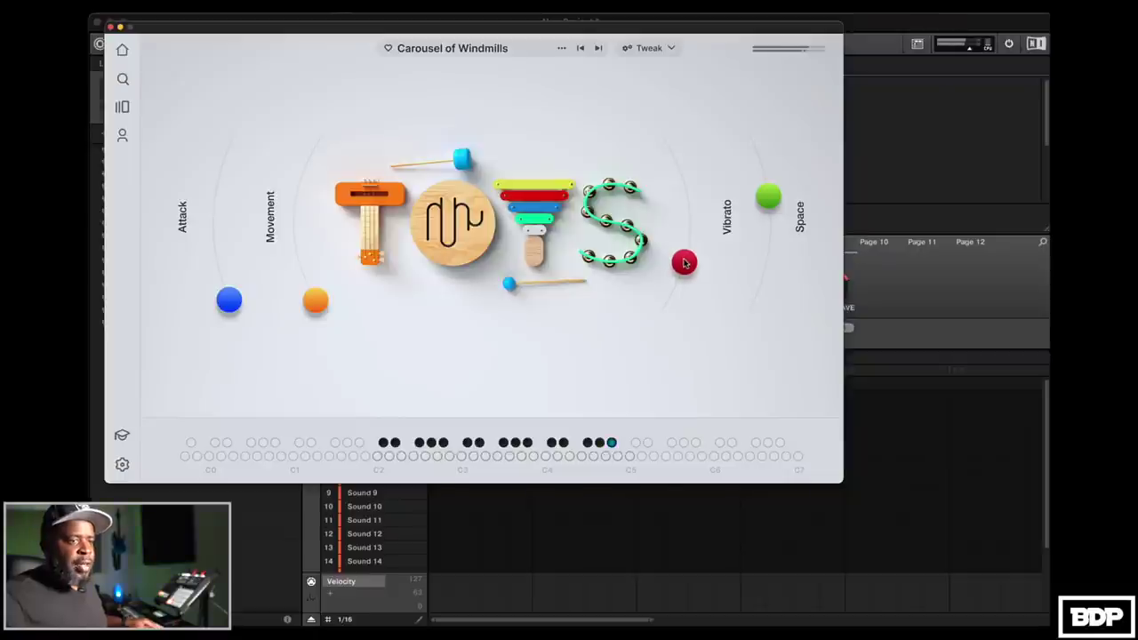
Adjust the kit's macros: Space and Movement to just below their midpoints, and Attack to about a quarter.
drag(767, 196, 762, 238)
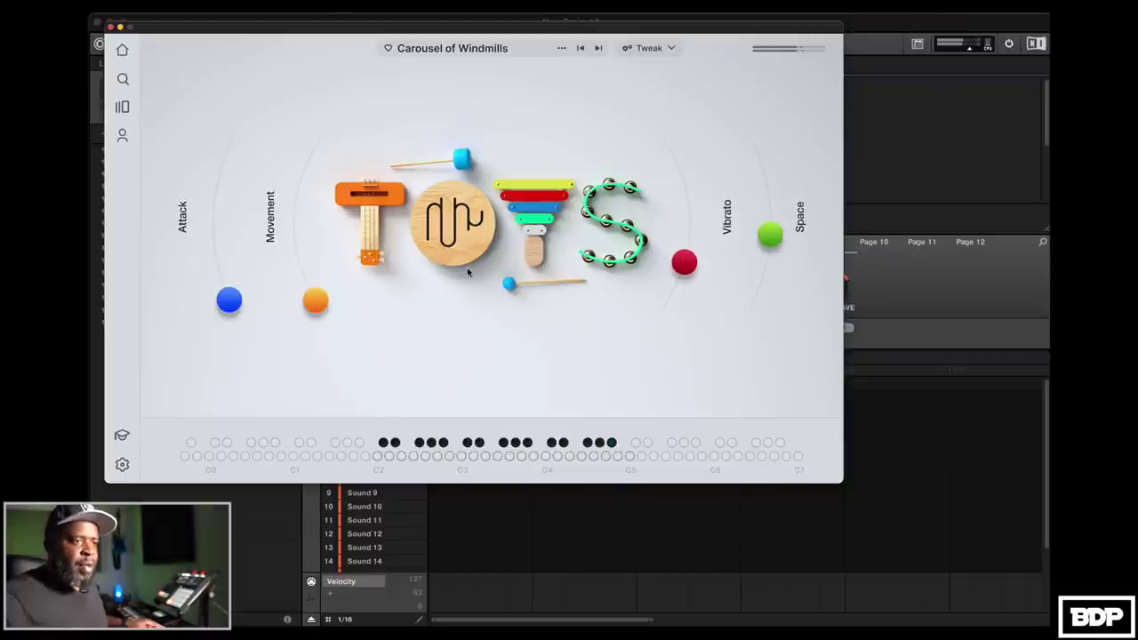
drag(318, 304, 316, 176)
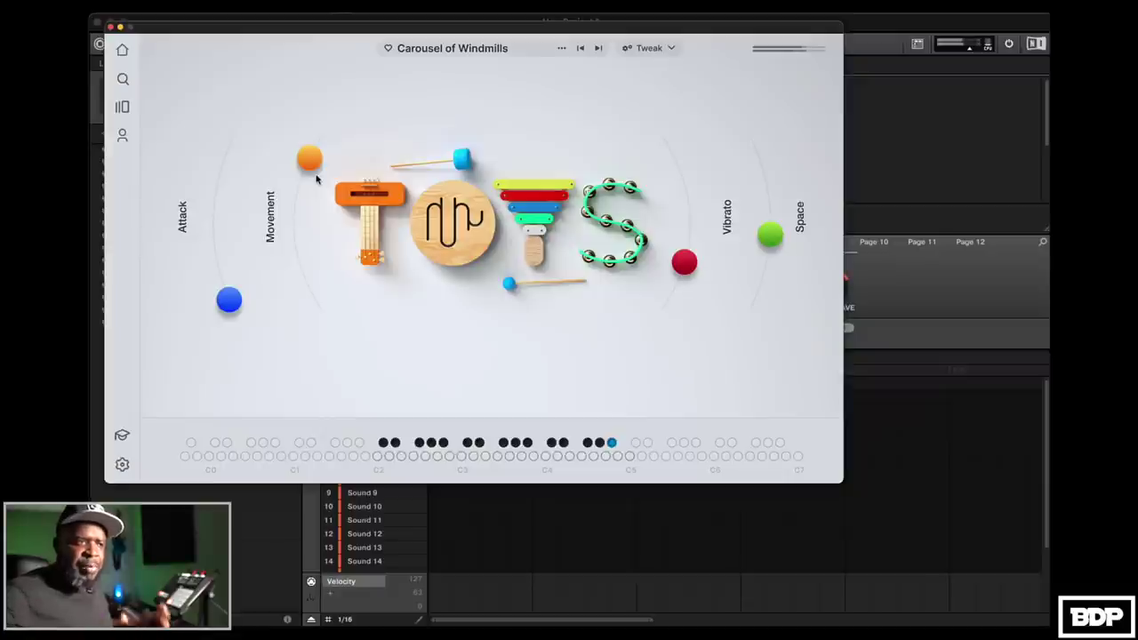
drag(316, 179, 307, 246)
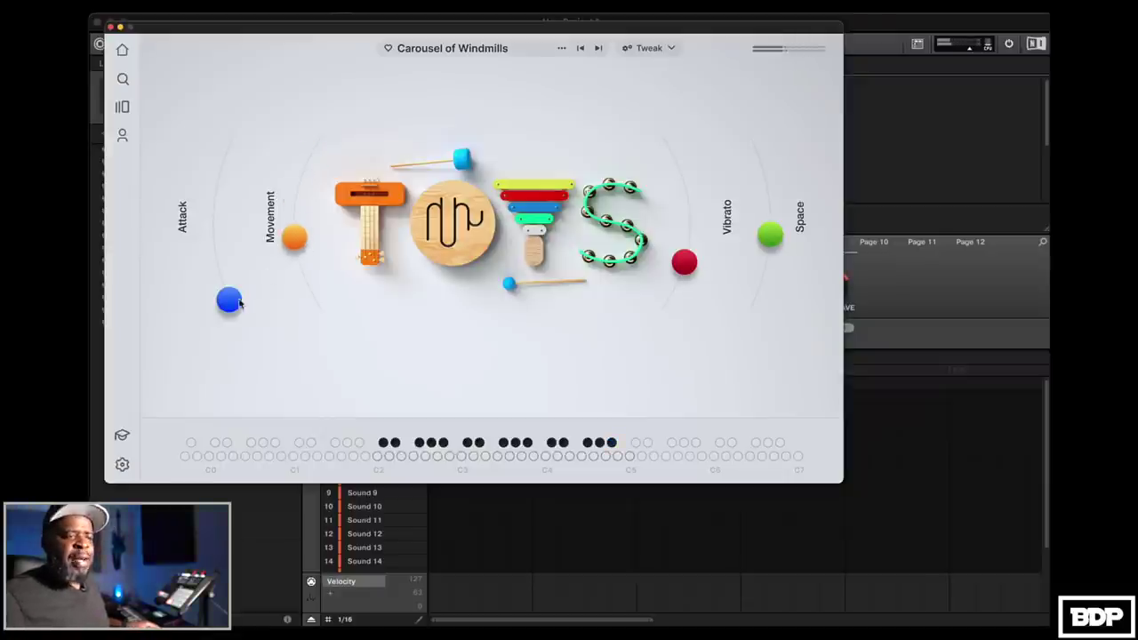
drag(231, 303, 228, 211)
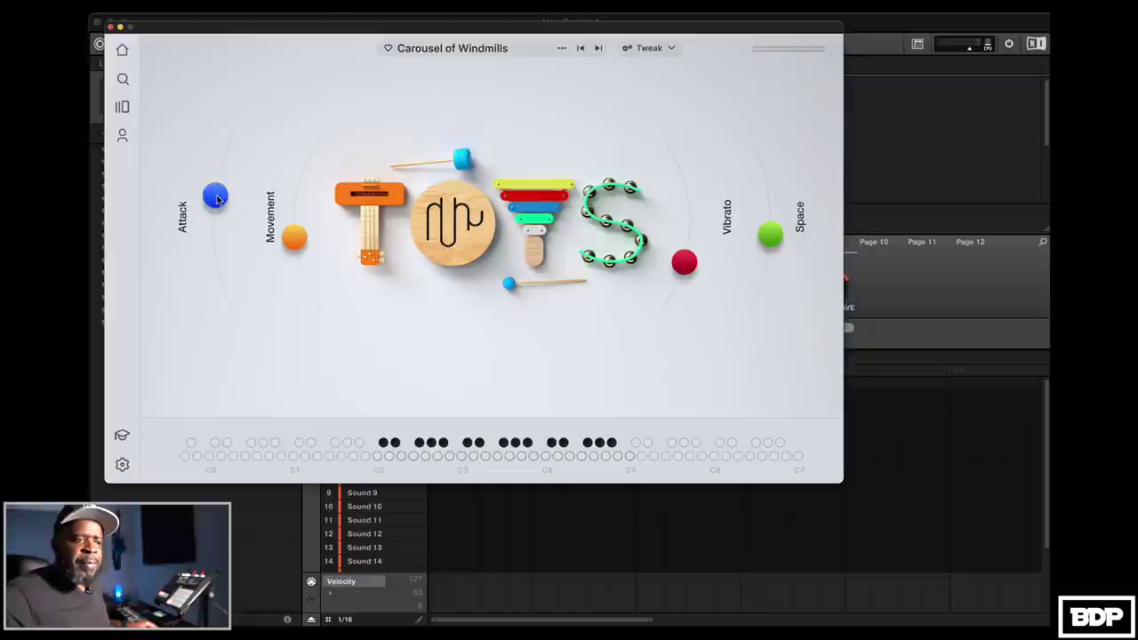
drag(217, 199, 223, 295)
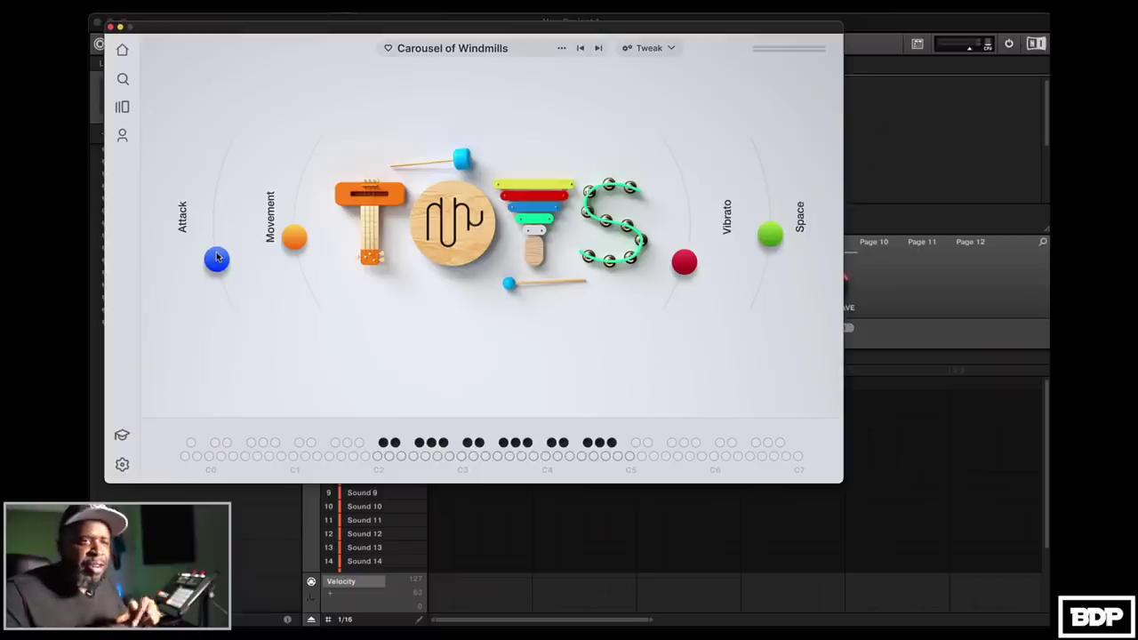
Open the kit's layer settings and change Layer B's sound to Marvelous Marimba Hard.
click(649, 48)
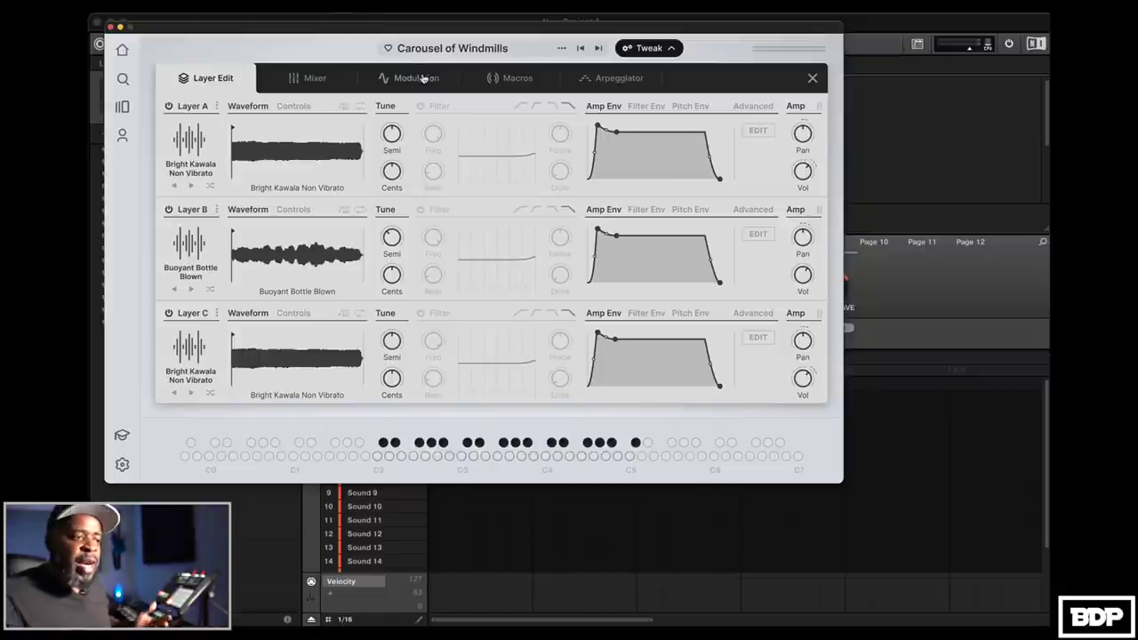
click(188, 289)
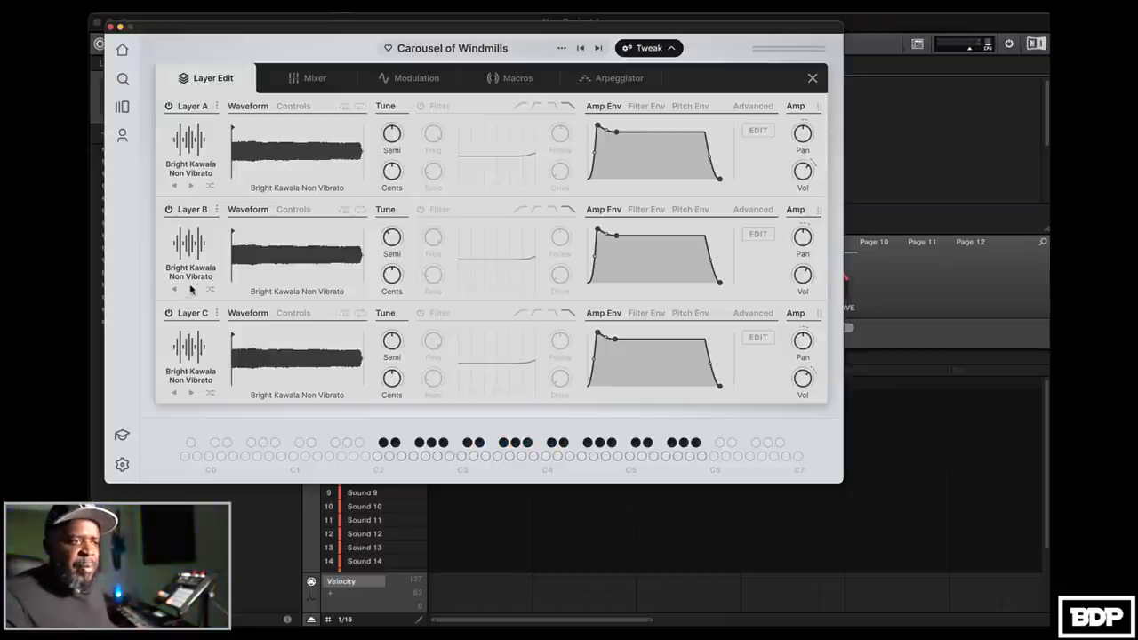
click(190, 290)
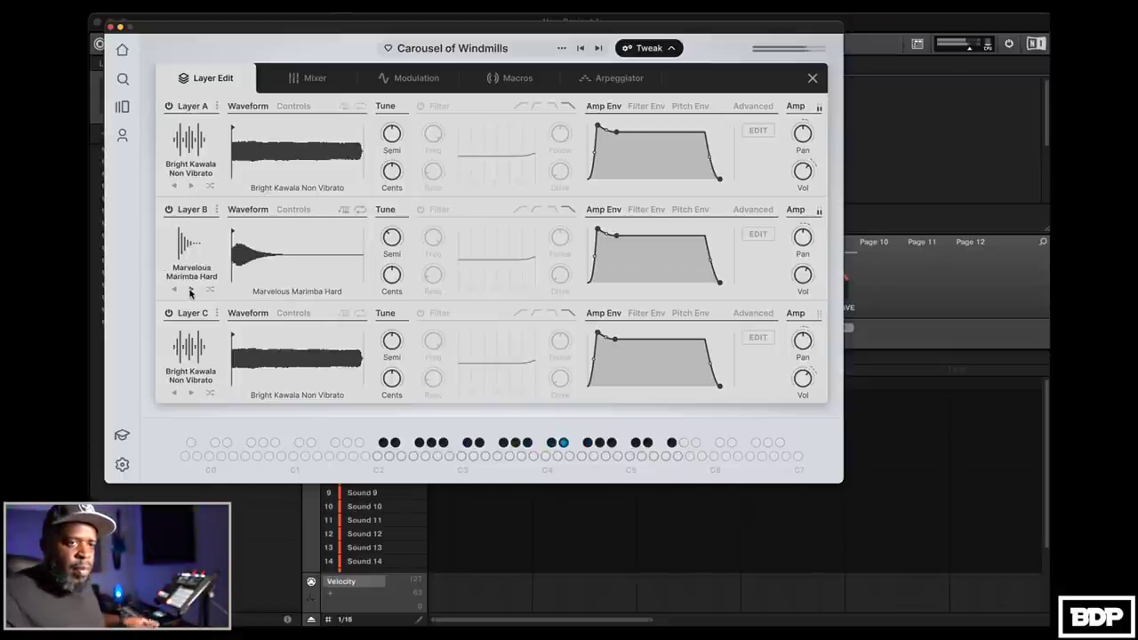
In the mixer, raise Layer B's volume to about -0.45 dB and lower Layer A's to about -20.56 dB.
click(297, 82)
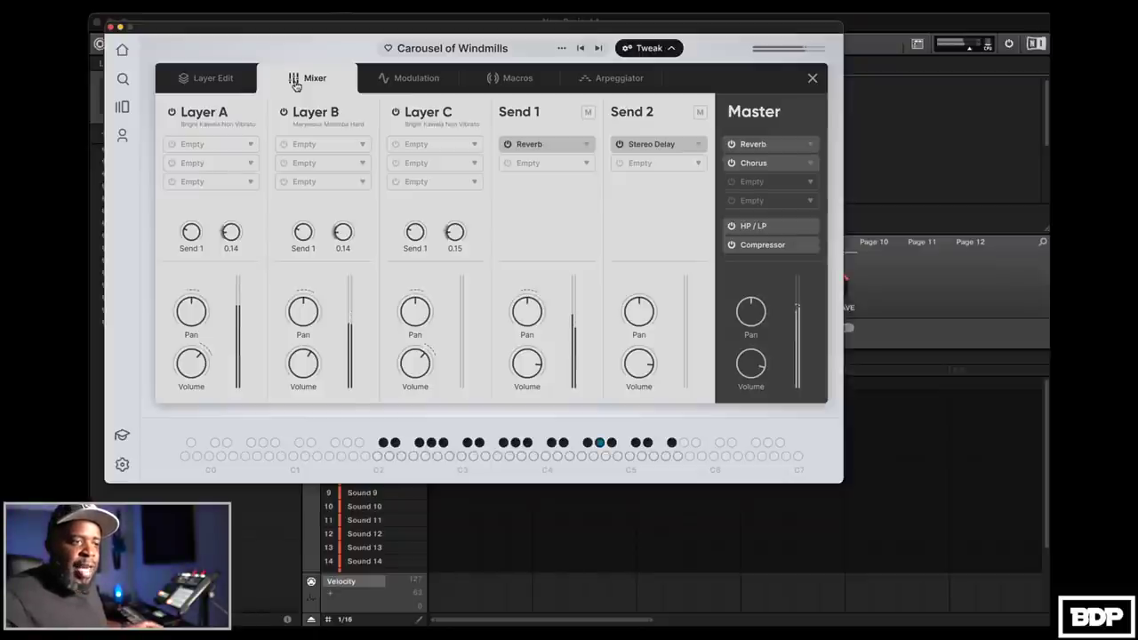
mouse_move(317, 244)
mouse_move(305, 357)
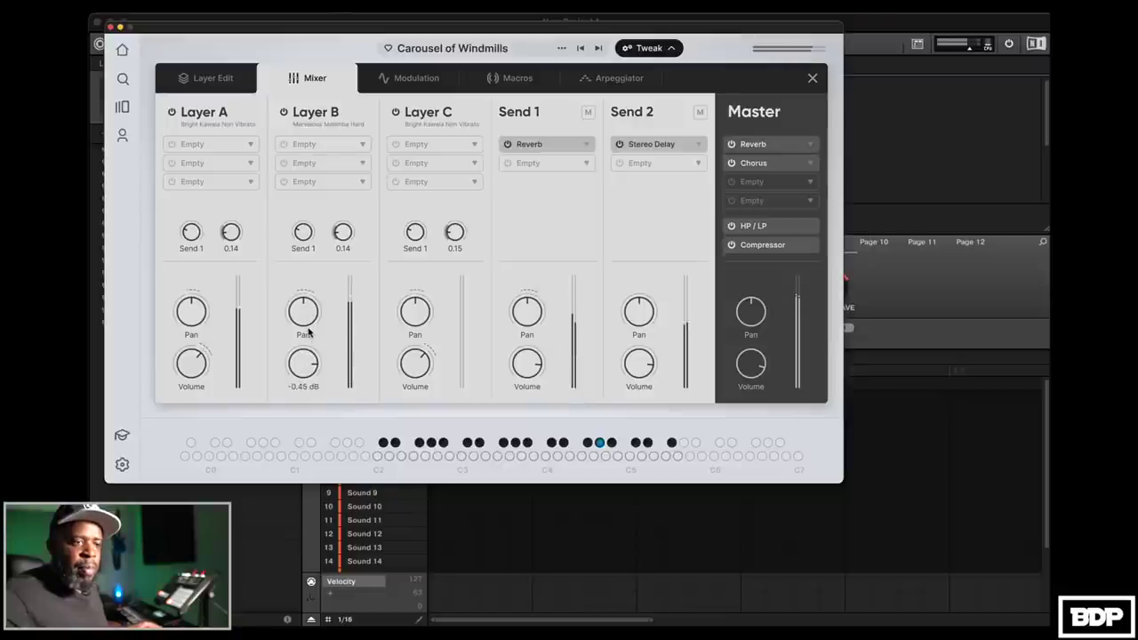
mouse_move(189, 358)
drag(190, 358, 192, 397)
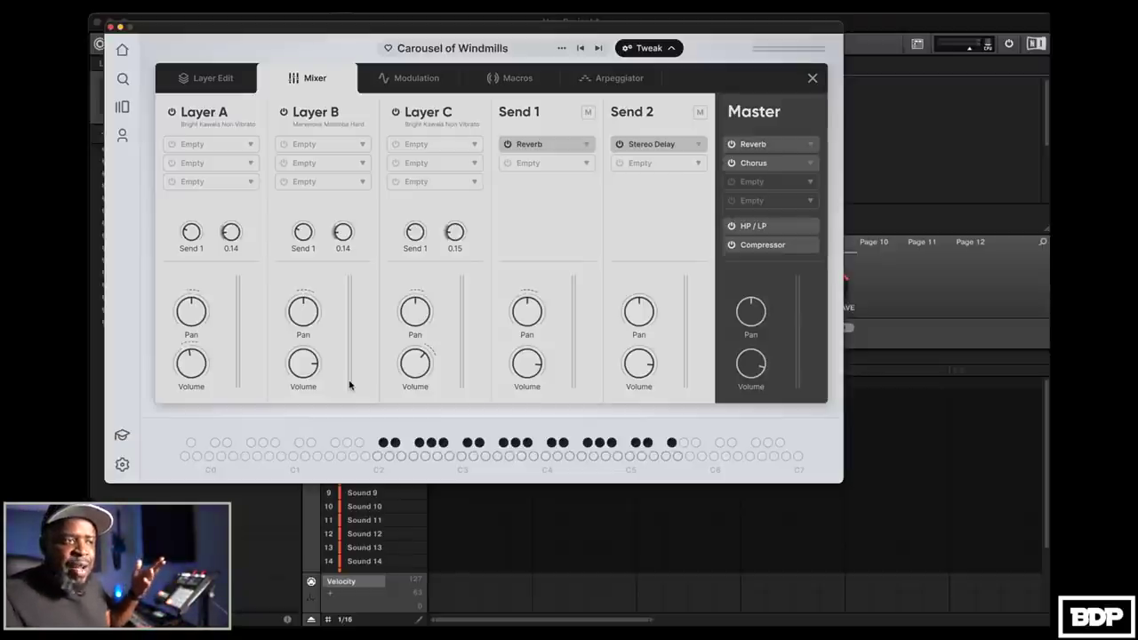
Change Layer A's sound to Buoyant Bottle Blown and rebalance the mix, with Layer A louder and Layer B lowered to about -8 dB.
click(214, 80)
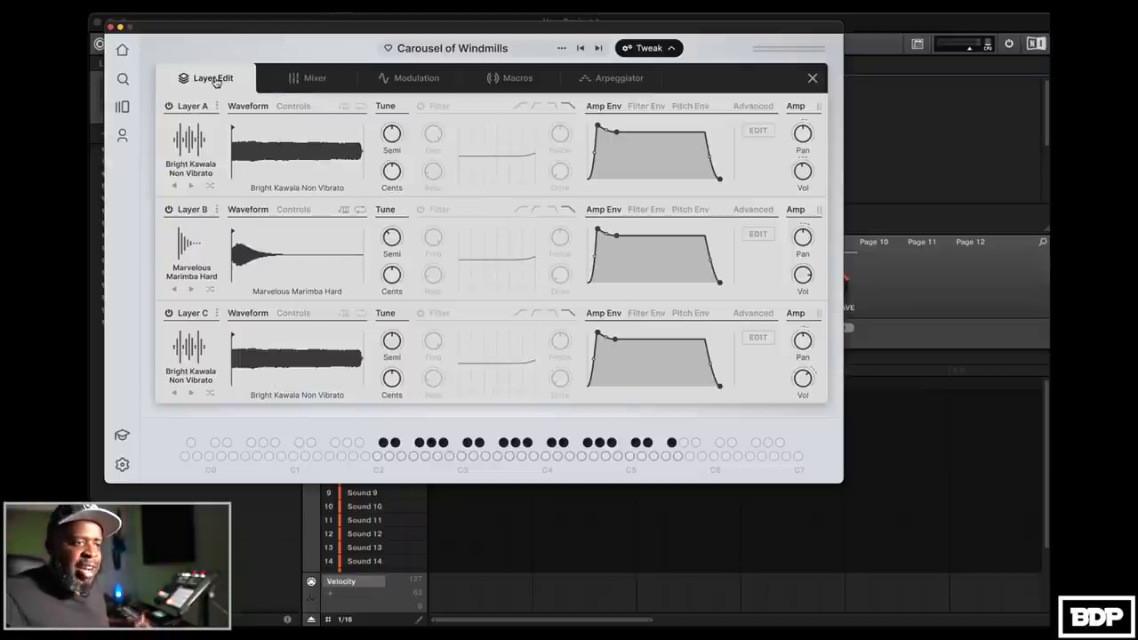
click(174, 186)
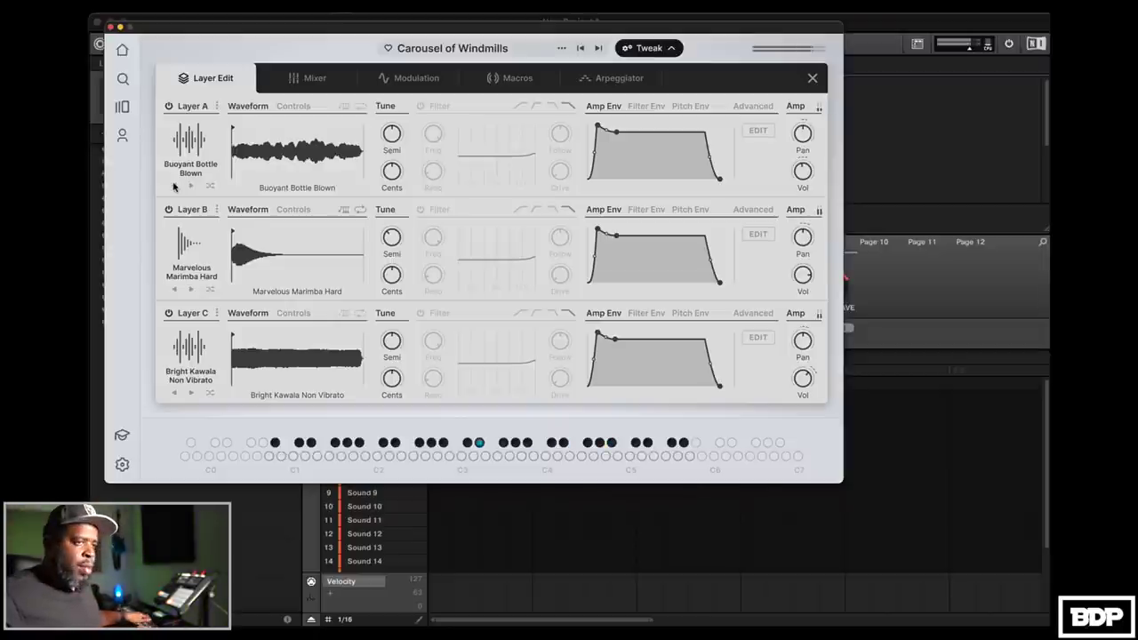
click(294, 78)
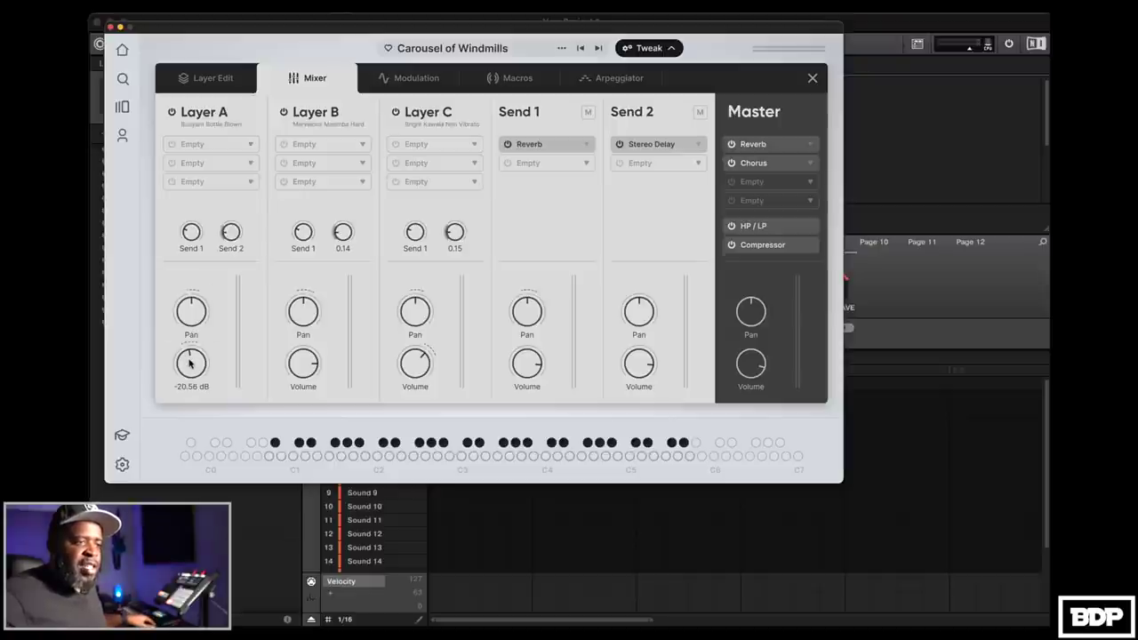
drag(190, 360, 195, 319)
drag(290, 360, 305, 387)
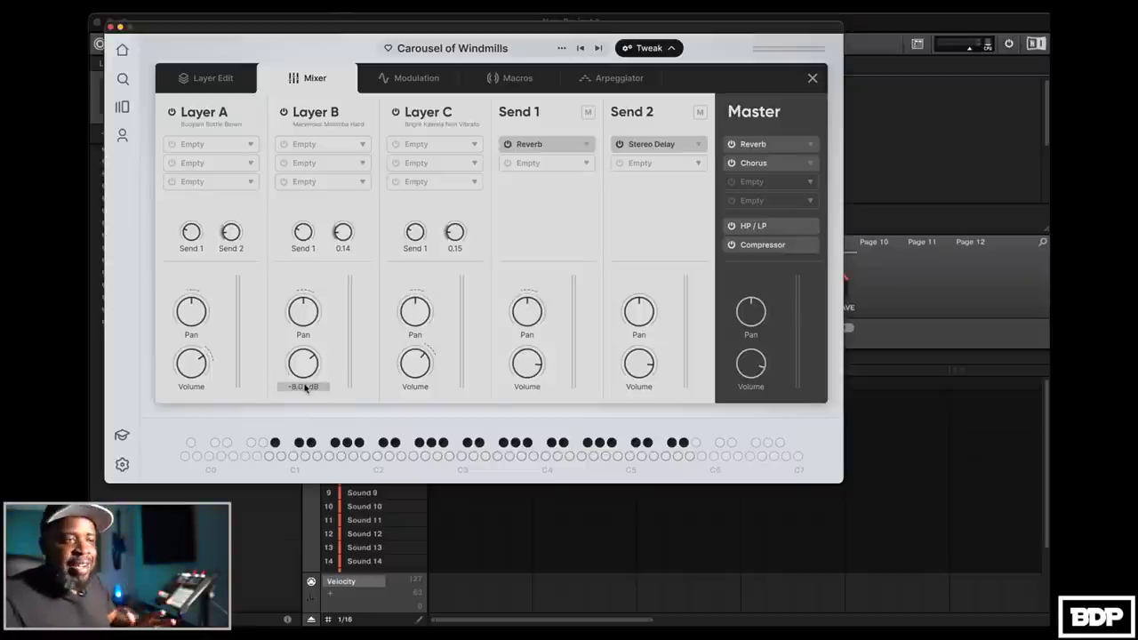
Examine the parameters assigned to the kit's modulation sources and macros.
click(425, 79)
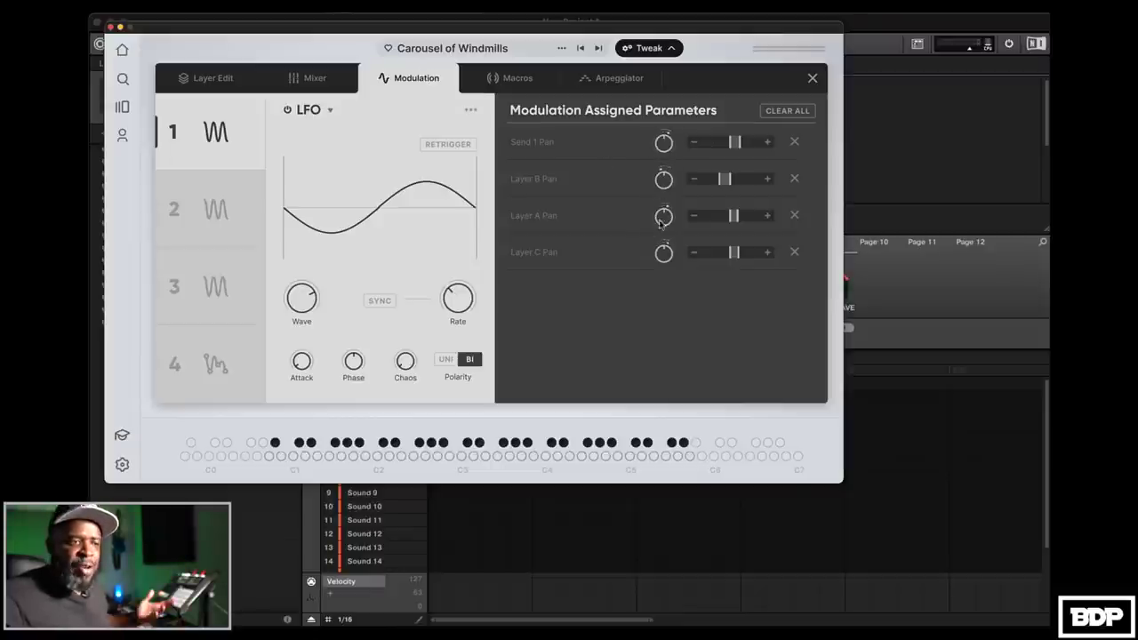
click(513, 80)
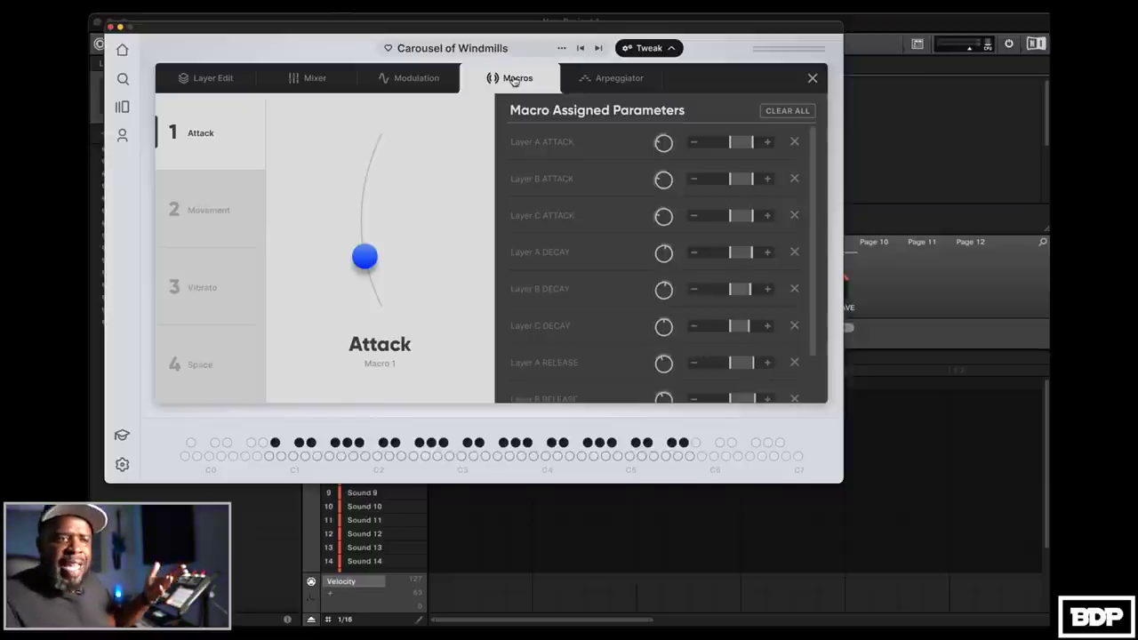
Load the Basic 02 arpeggiator preset and enable Arp A.
click(611, 80)
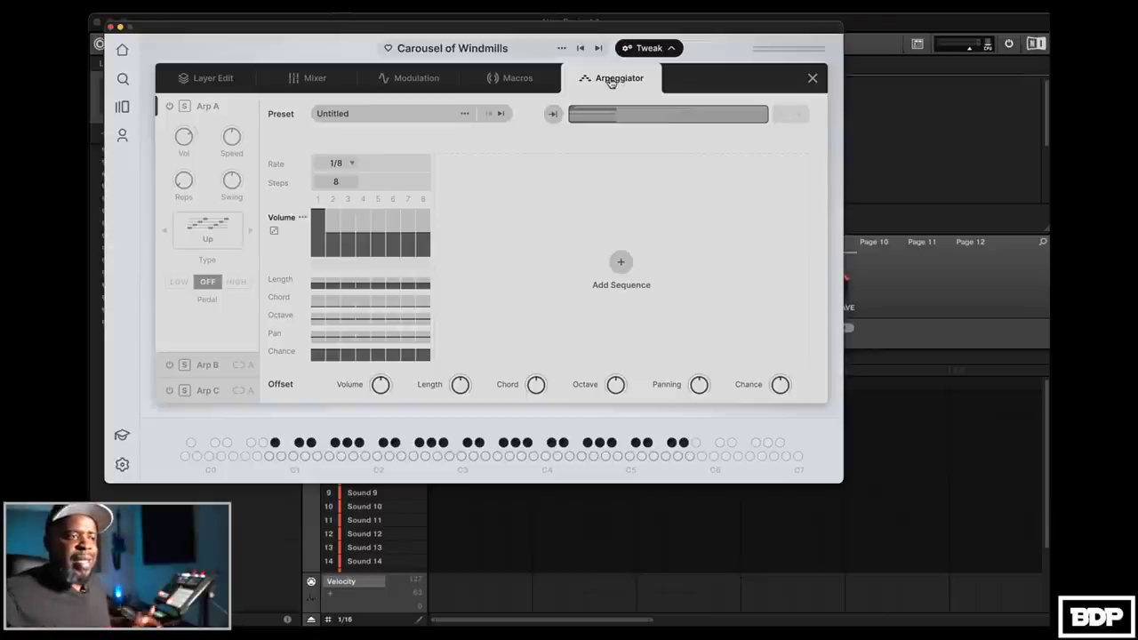
click(430, 117)
mouse_move(393, 142)
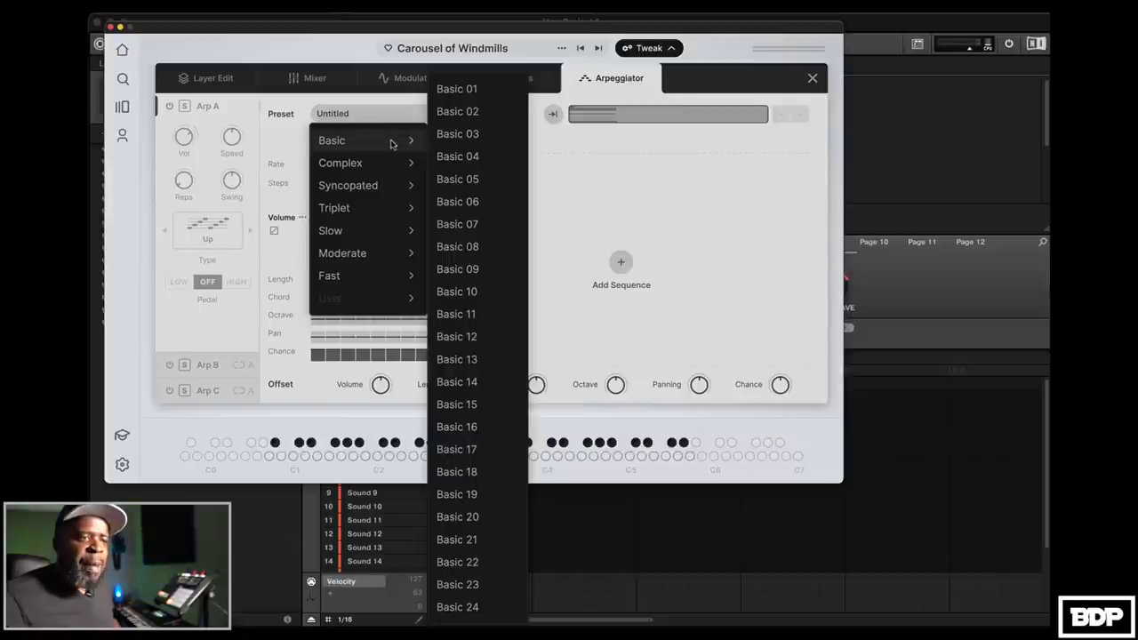
click(465, 117)
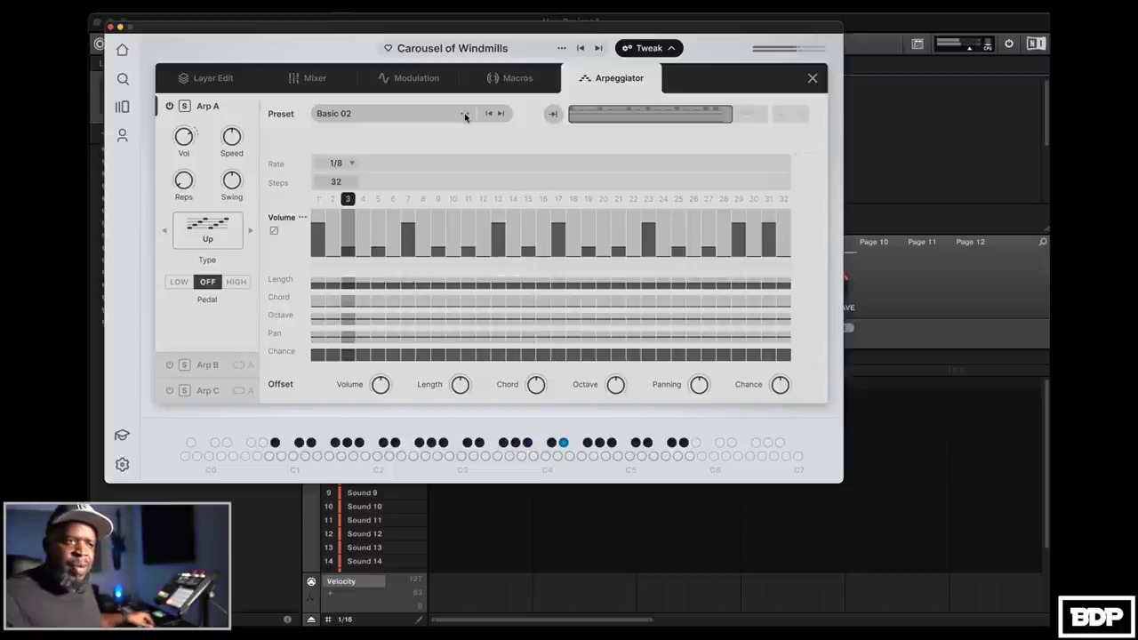
Switch Arp A to the Complex Chordal 02 preset.
click(442, 117)
mouse_move(414, 165)
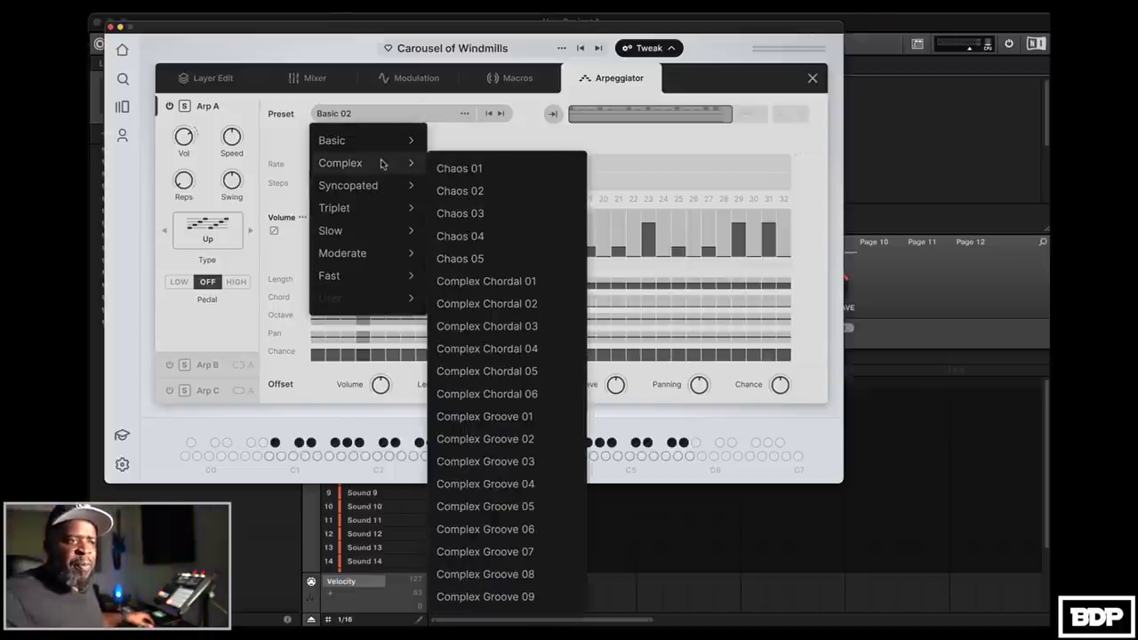
click(469, 304)
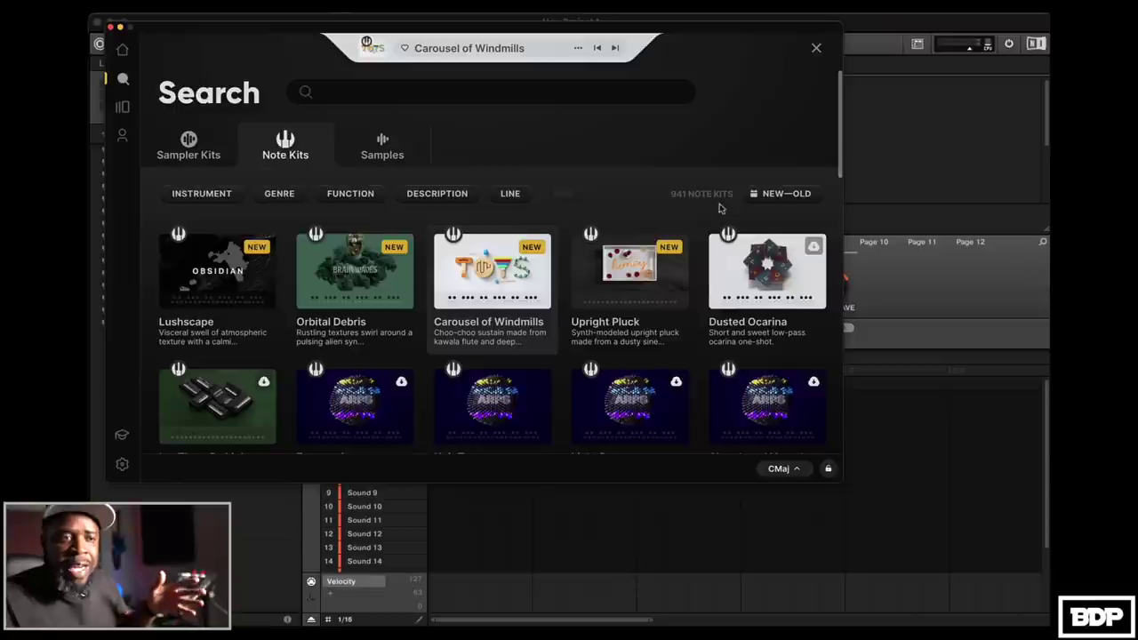
Find the Expectations kit among the note kits, download it and load it.
scroll(684, 216, down, 5)
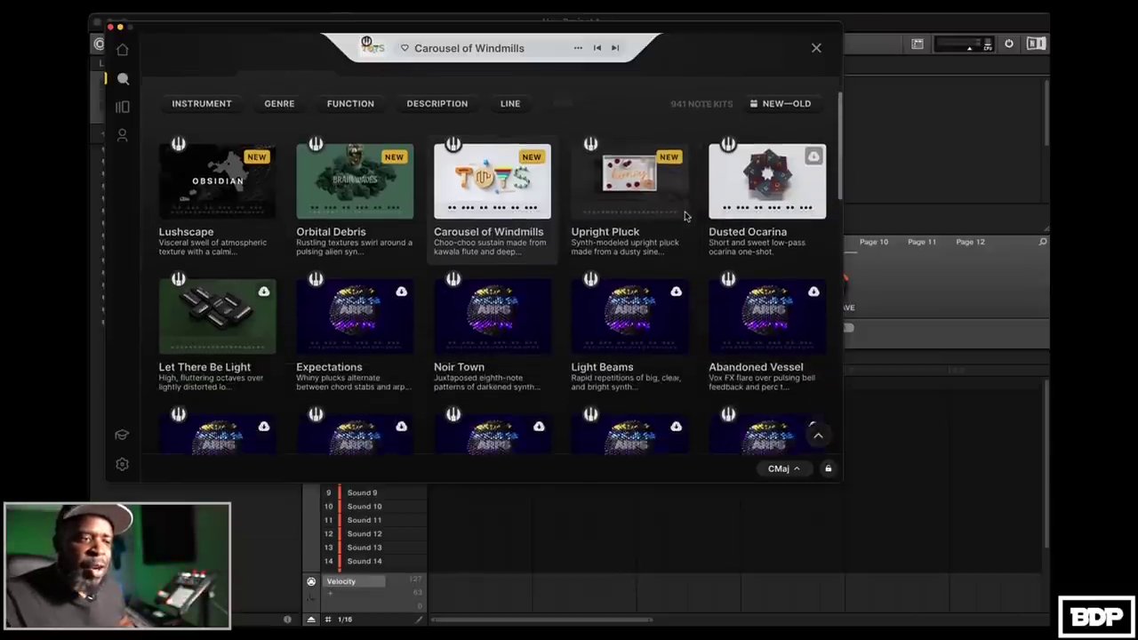
mouse_move(684, 216)
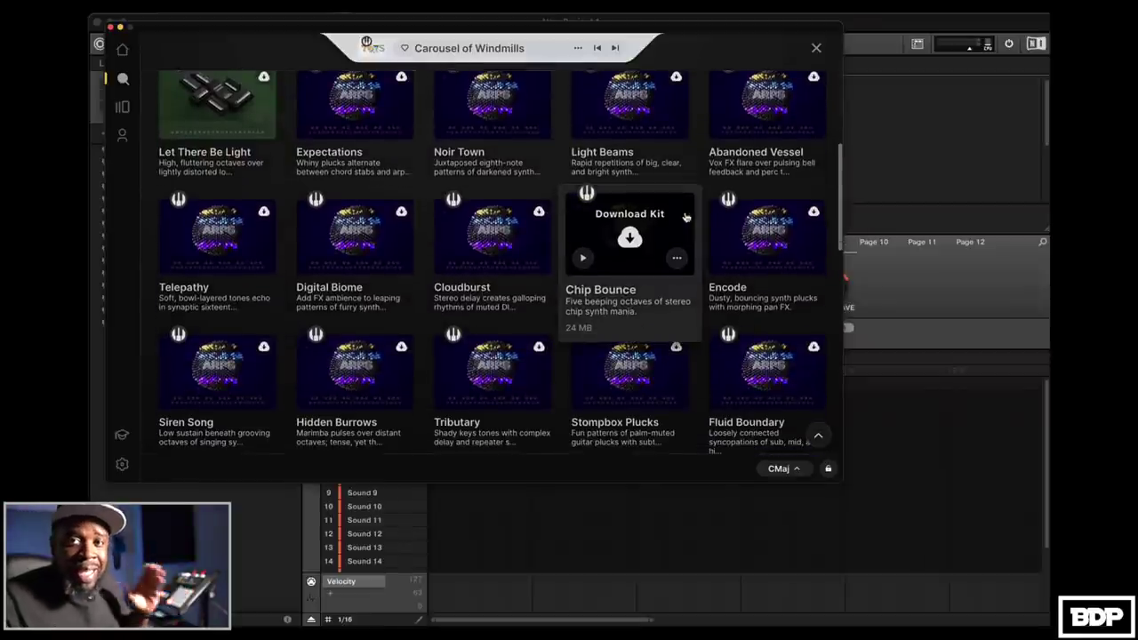
scroll(680, 216, up, 1)
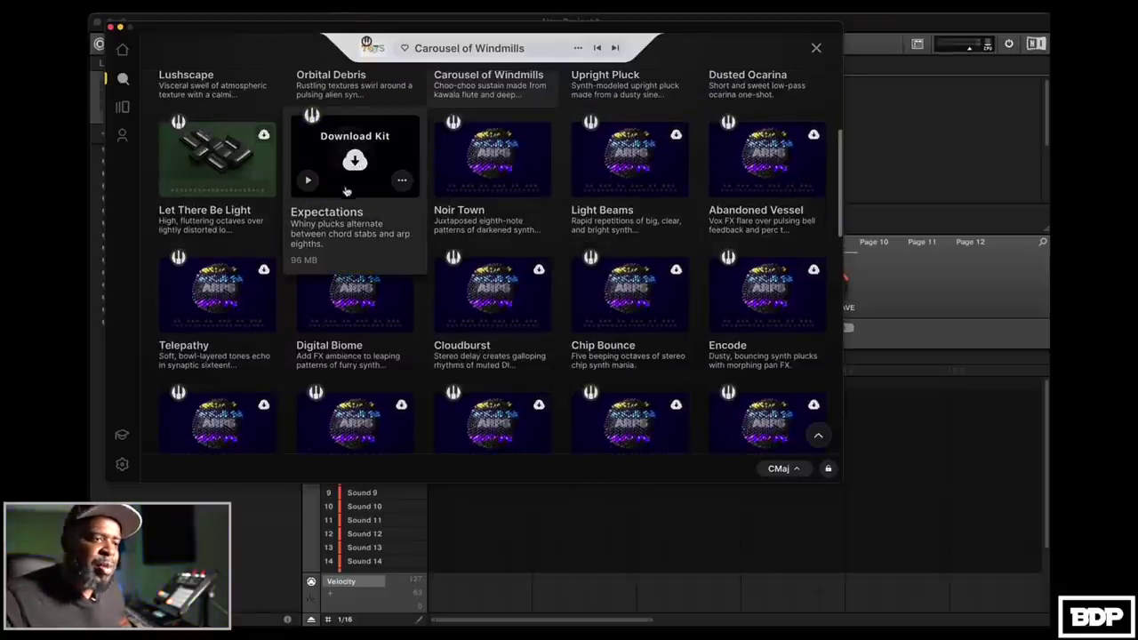
click(355, 161)
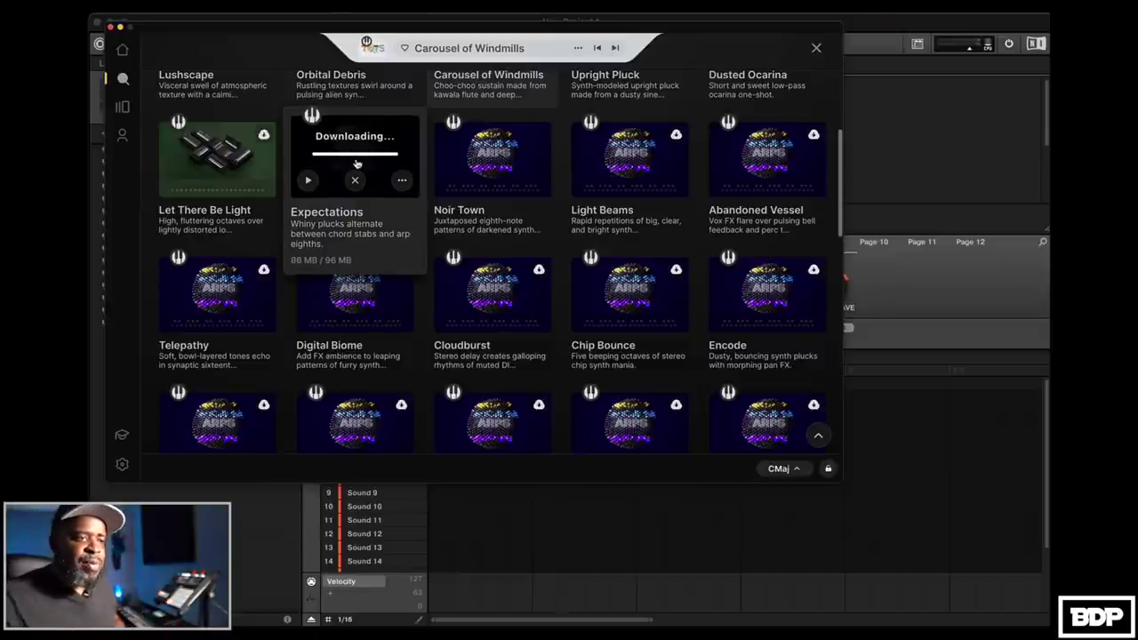
click(355, 162)
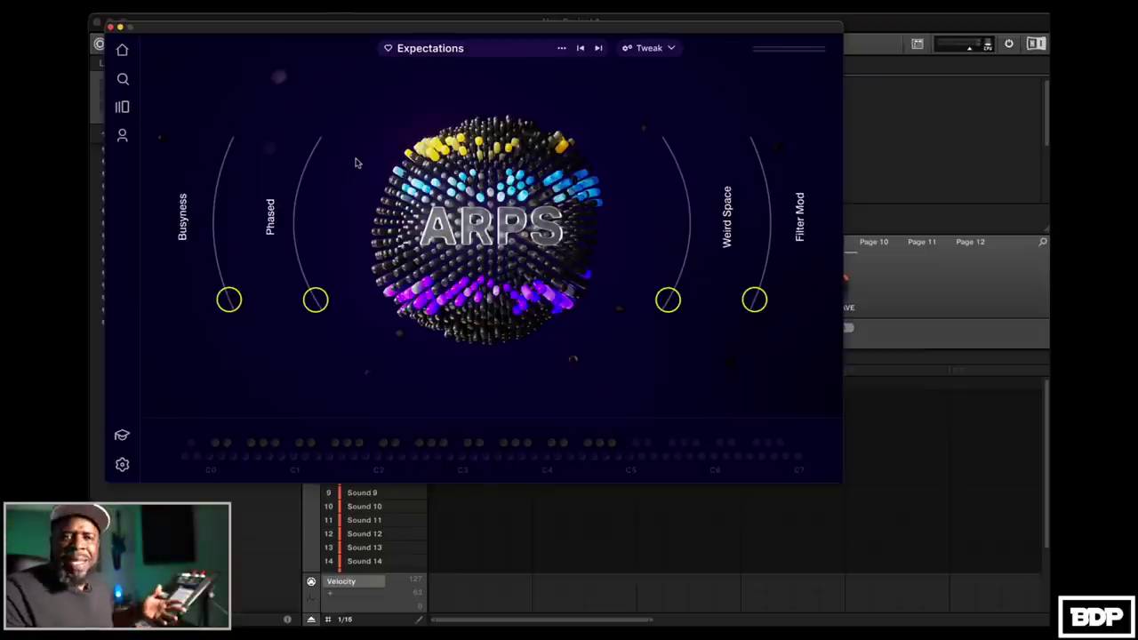
Change the Expectations kit's layer sounds: Layer A to Marvelous Marimba Hard, Layer B to Savage Wurli, and Layer C to Compact Kalimba.
click(650, 50)
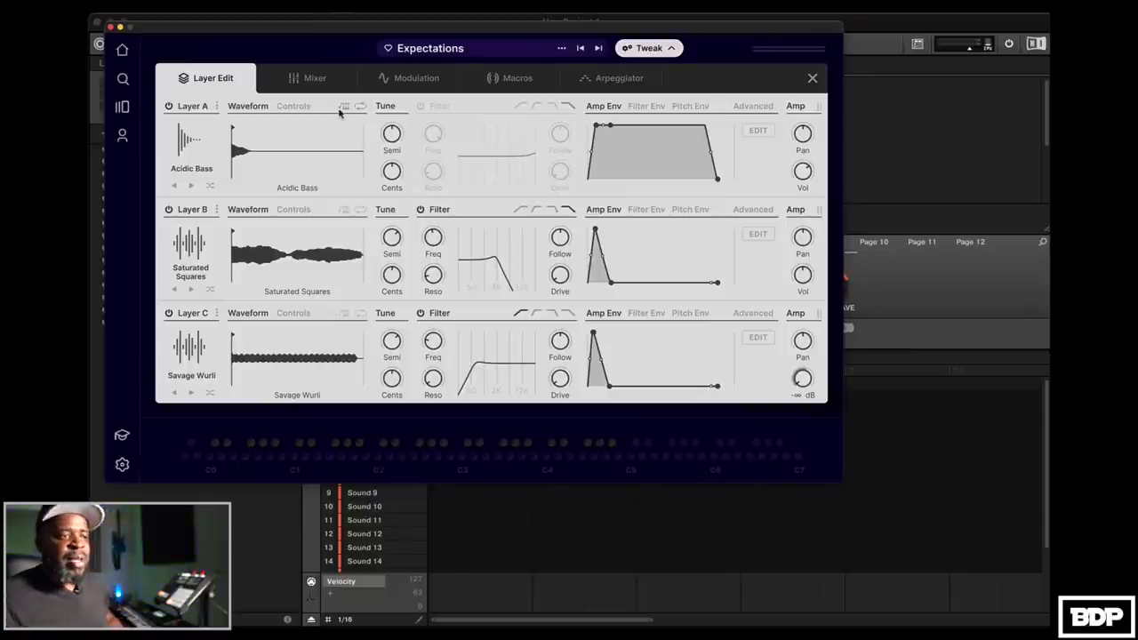
click(190, 185)
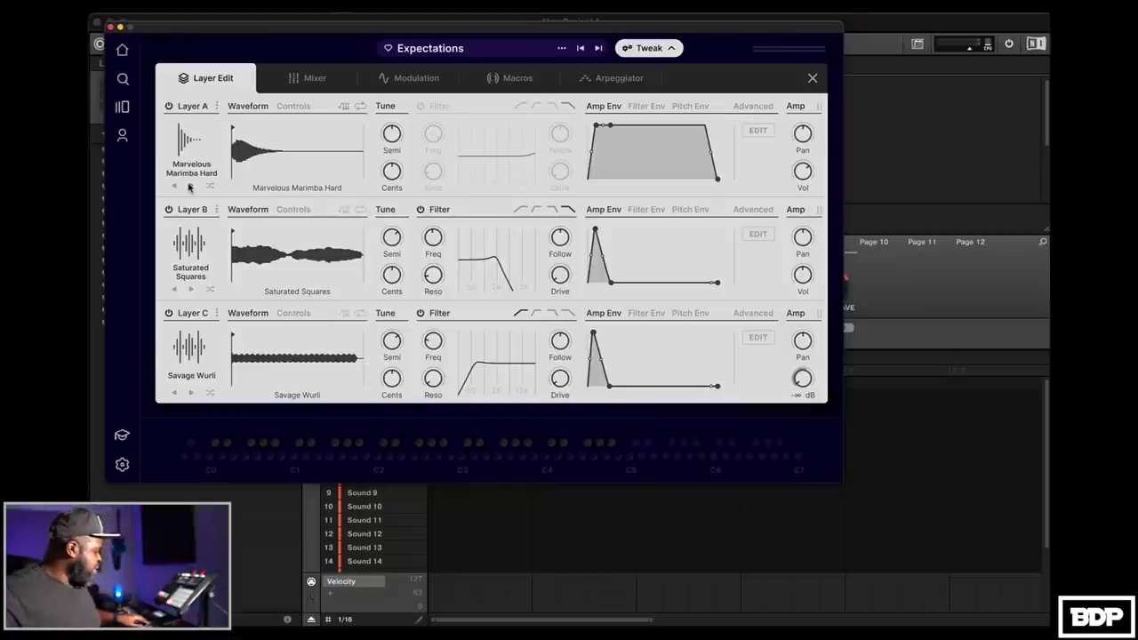
click(190, 289)
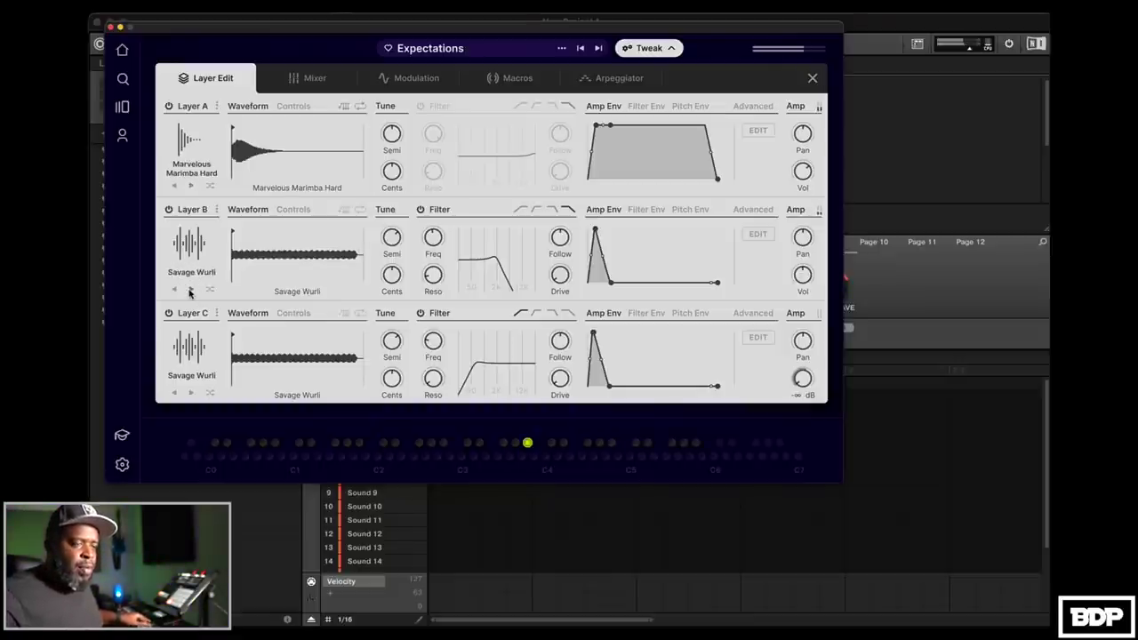
click(190, 393)
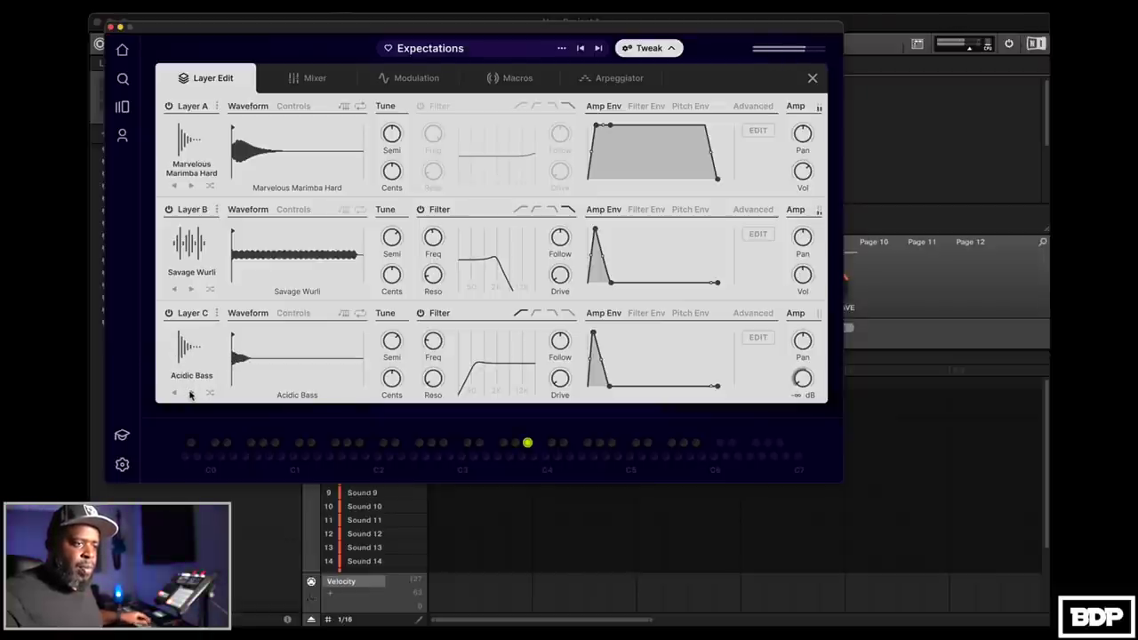
click(190, 393)
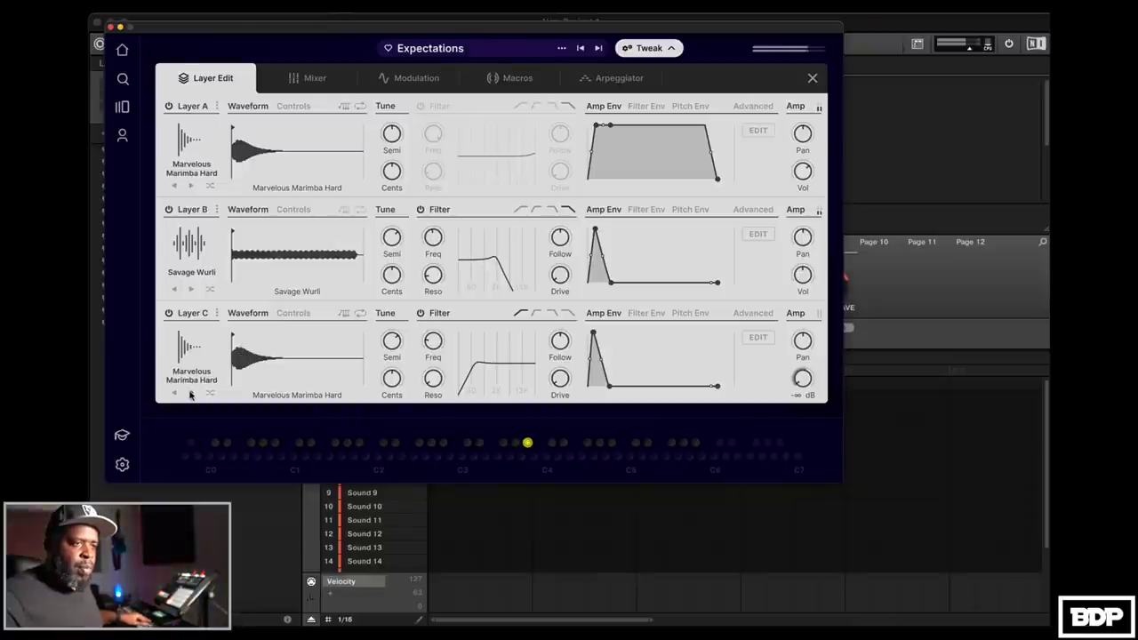
click(191, 393)
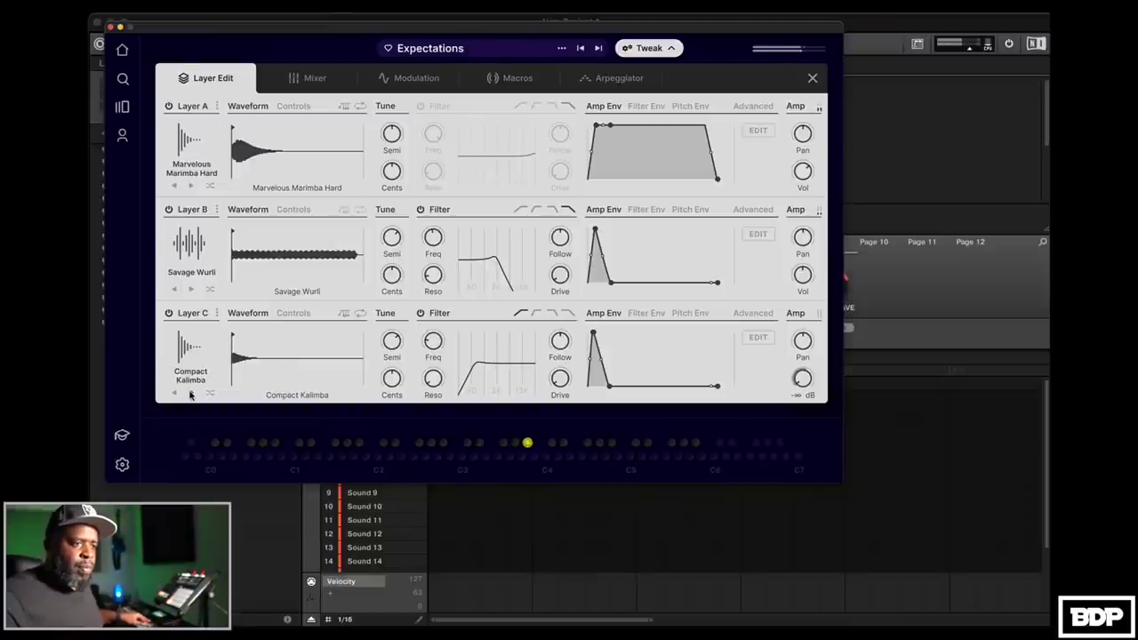
In the mixer, bring up Layer C's volume from silence and lower Layer A's volume to just below the dial's midpoint.
click(304, 87)
mouse_move(208, 364)
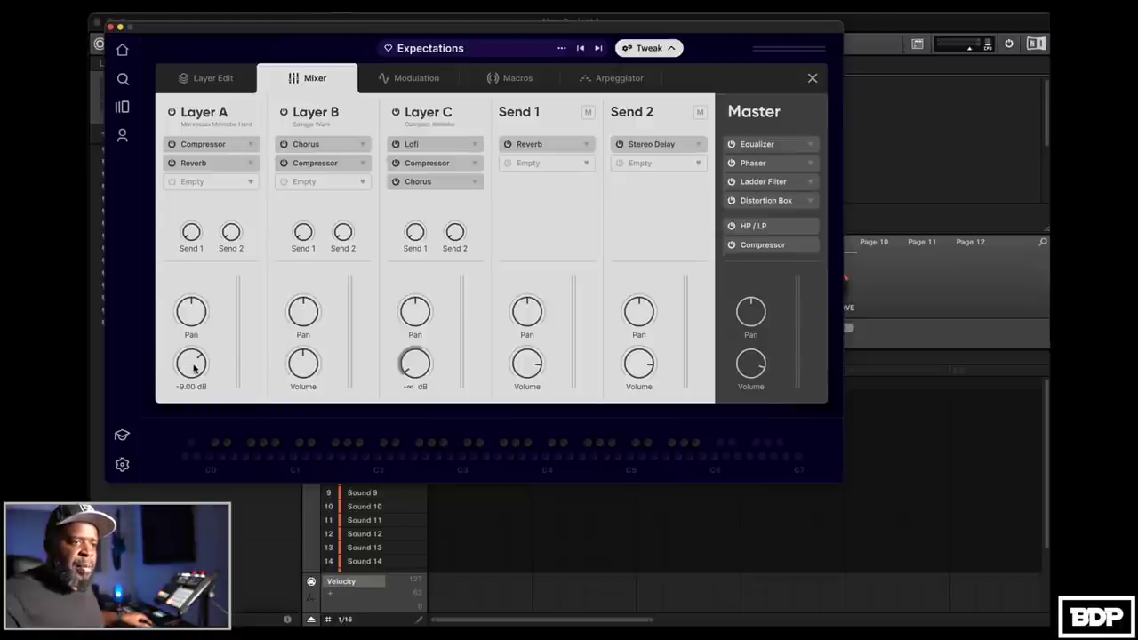
drag(399, 364, 399, 356)
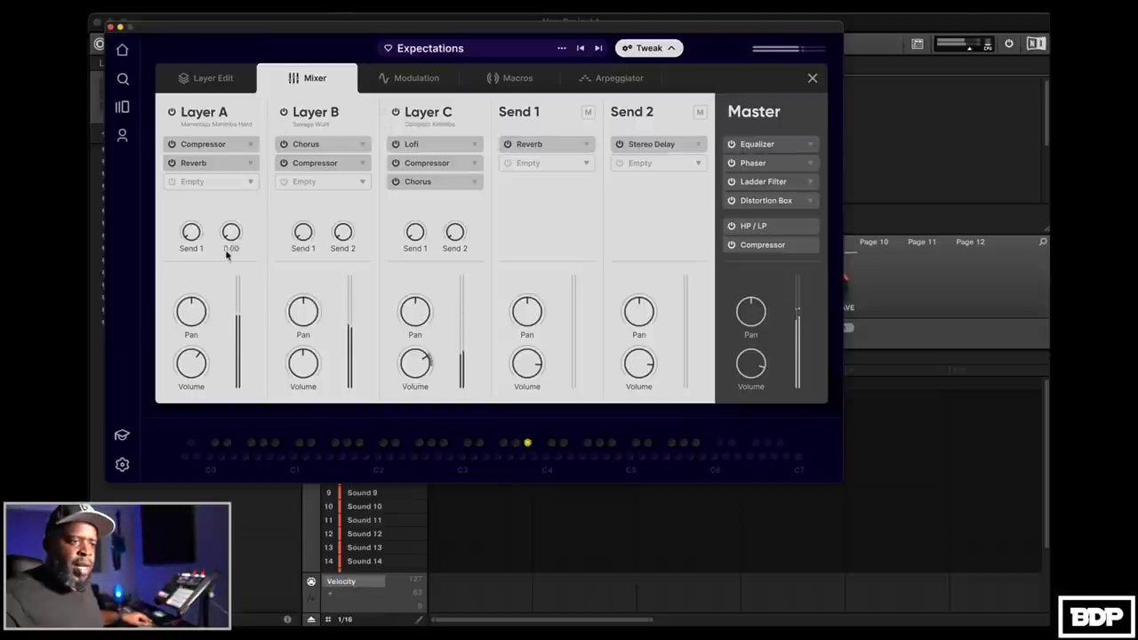
mouse_move(199, 354)
drag(199, 354, 194, 384)
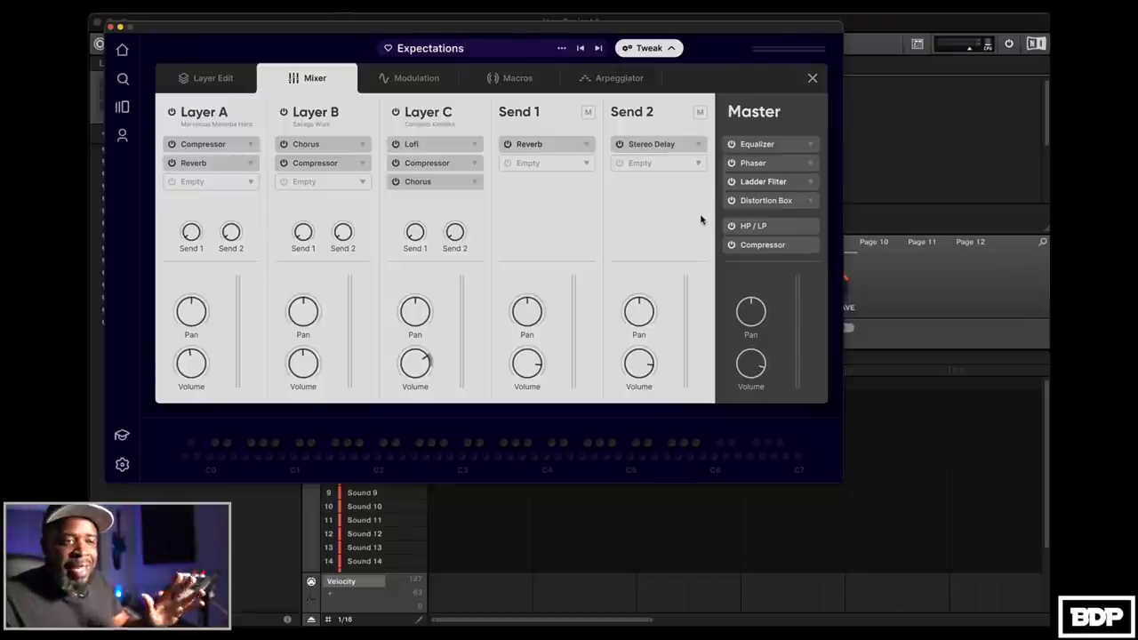
Open the Expectations kit's arpeggiator settings.
click(609, 78)
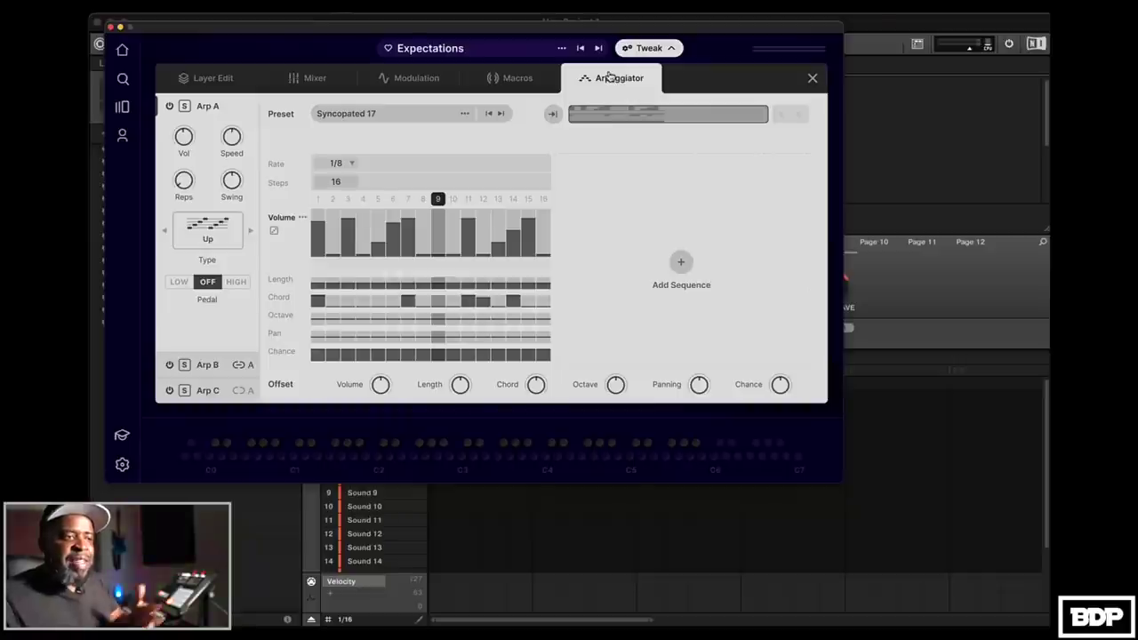